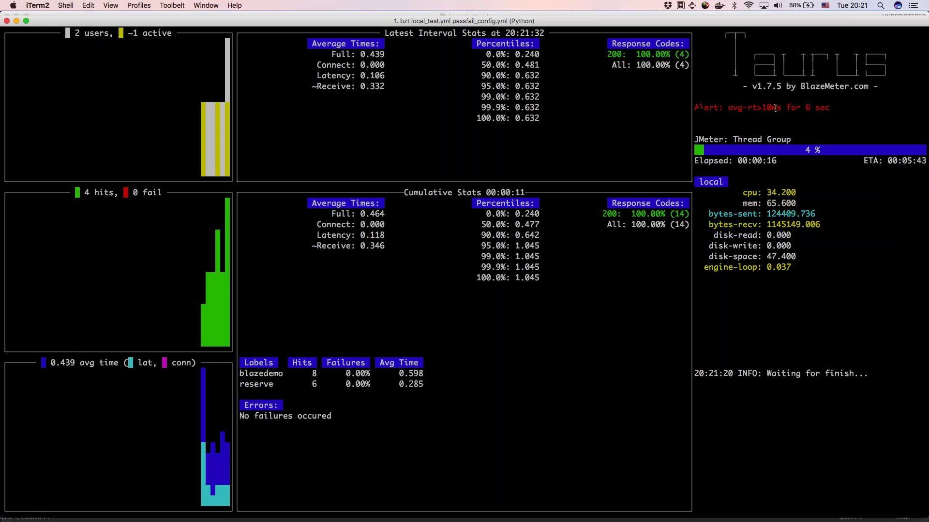
Examine the pass/fail alert about average response time in the running Taurus test
left_click_drag(709, 107, 841, 108)
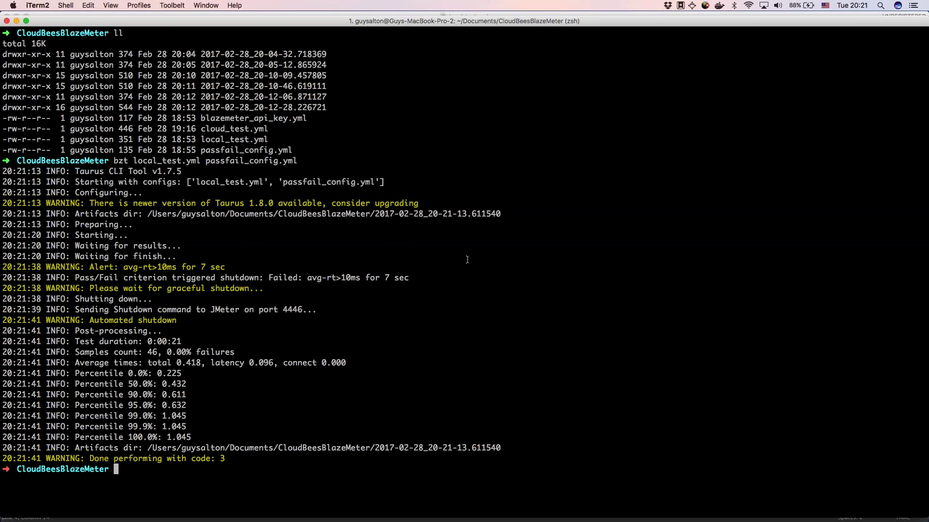
Run the local test again with online reporting instead of the pass/fail config: bzt local_test.yml -report
key("Up")
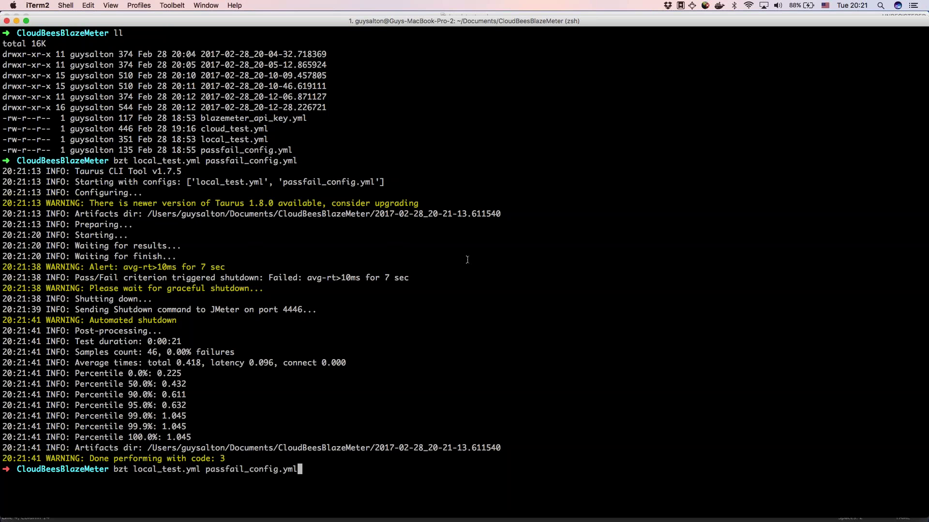
key("BackSpace")
key("BackSpace")
key("BackSpace")
key("BackSpace")
key("BackSpace")
key("BackSpace")
key("BackSpace")
key("BackSpace")
key("BackSpace")
key("BackSpace")
key("BackSpace")
key("BackSpace")
key("BackSpace")
key("BackSpace")
key("BackSpace")
key("BackSpace")
key("BackSpace")
key("BackSpace")
key("BackSpace")
type("-report")
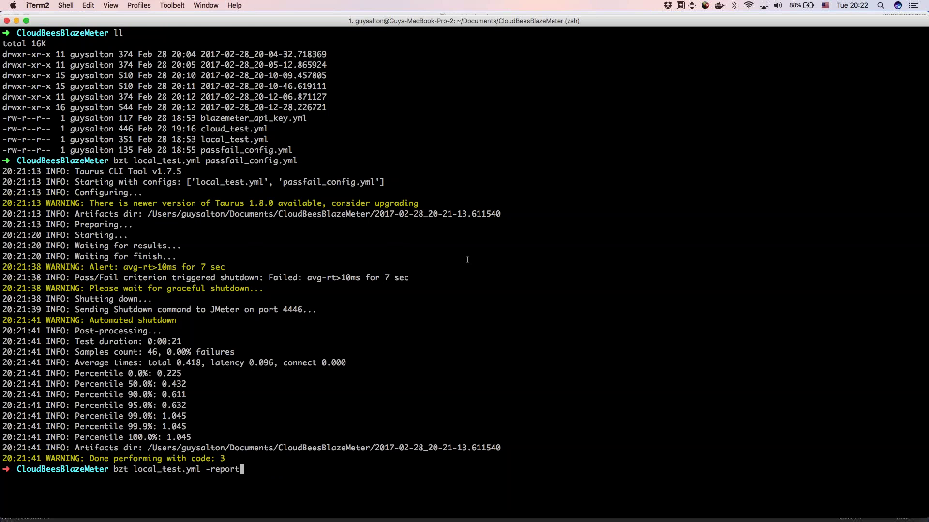
key("Return")
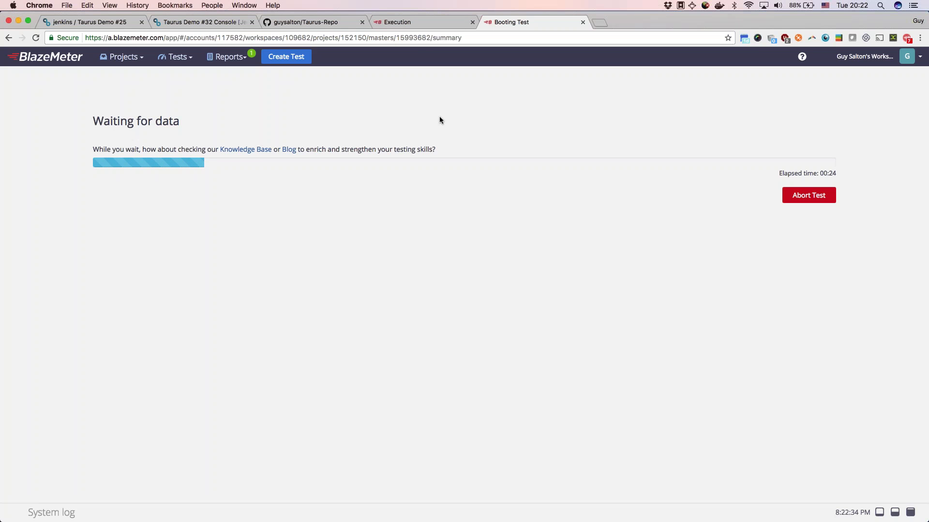
Check the load locations in the summary of the earlier Taurus cloud Test report in BlazeMeter
left_click(408, 23)
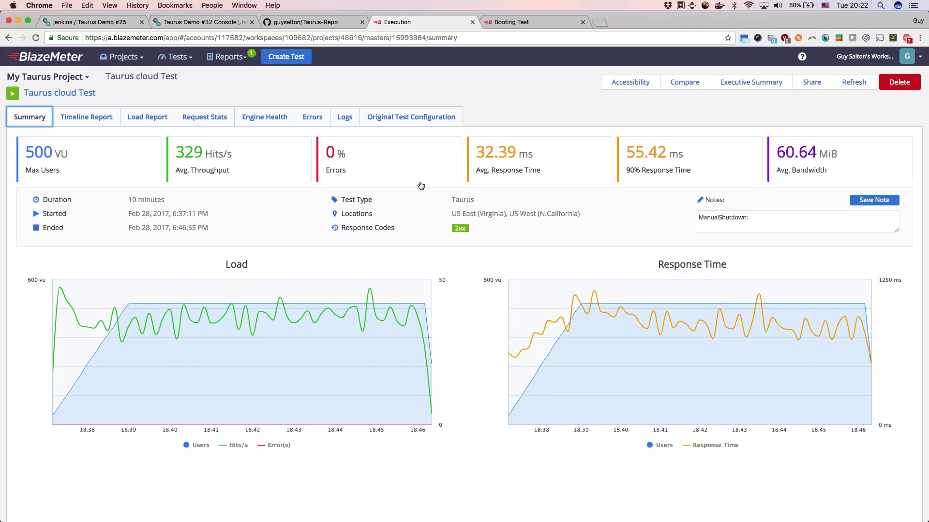
left_click_drag(444, 213, 506, 215)
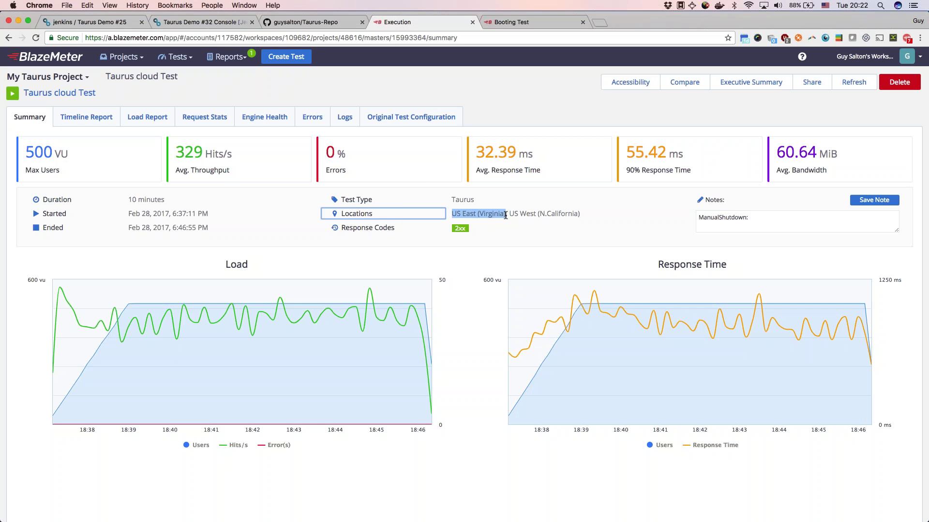
left_click(506, 215)
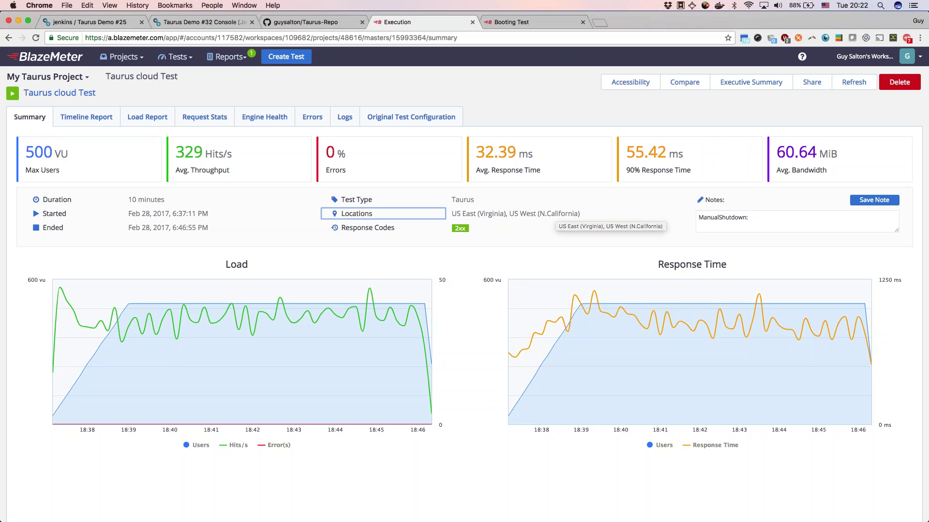
Review the request statistics and load report of the running Taurus Test
left_click(532, 22)
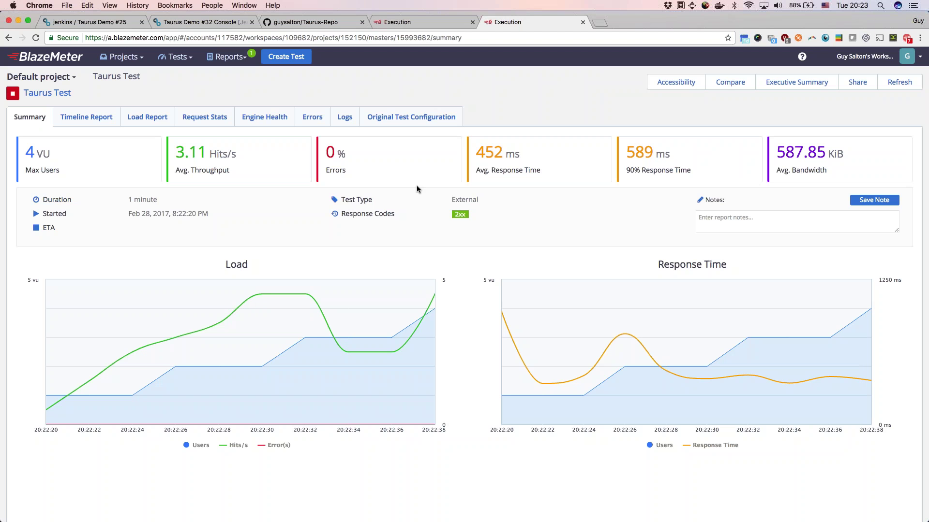
left_click(228, 121)
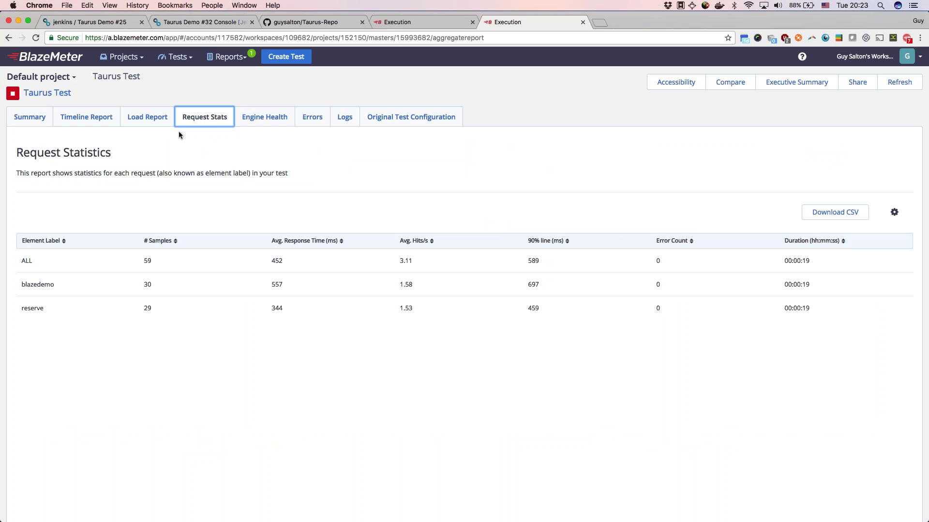
left_click(150, 118)
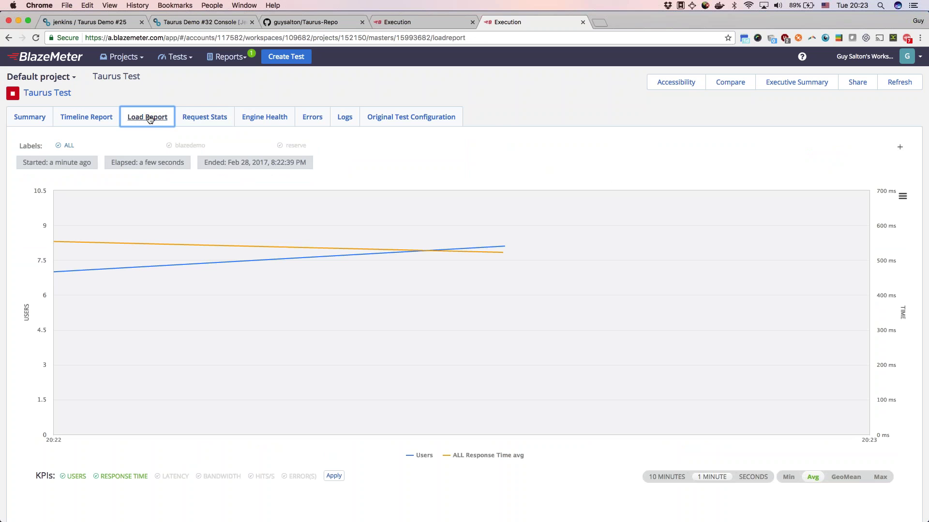
In the timeline report, plot virtual users for reserve instead of ALL, zoom into 20:22:30 to 20:22:49, and return to the summary
left_click(101, 120)
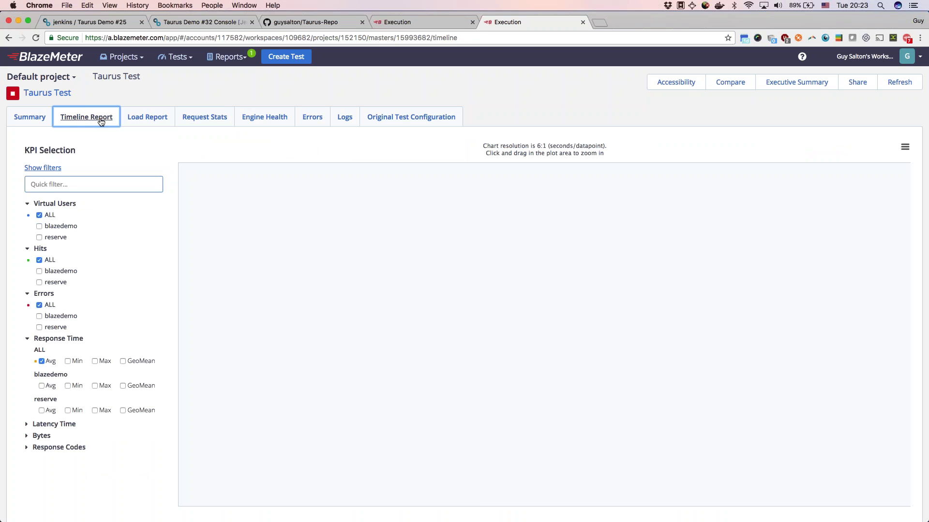
left_click(39, 237)
left_click(39, 215)
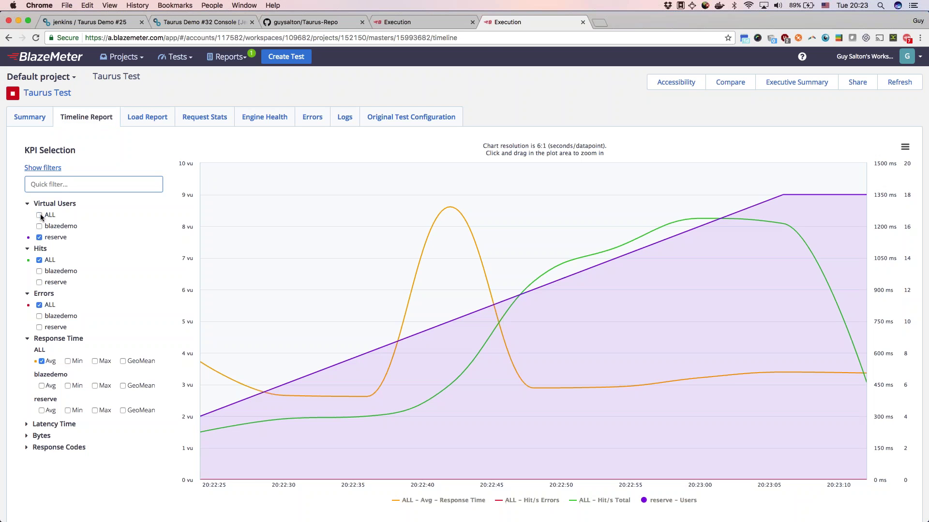
mouse_move(251, 242)
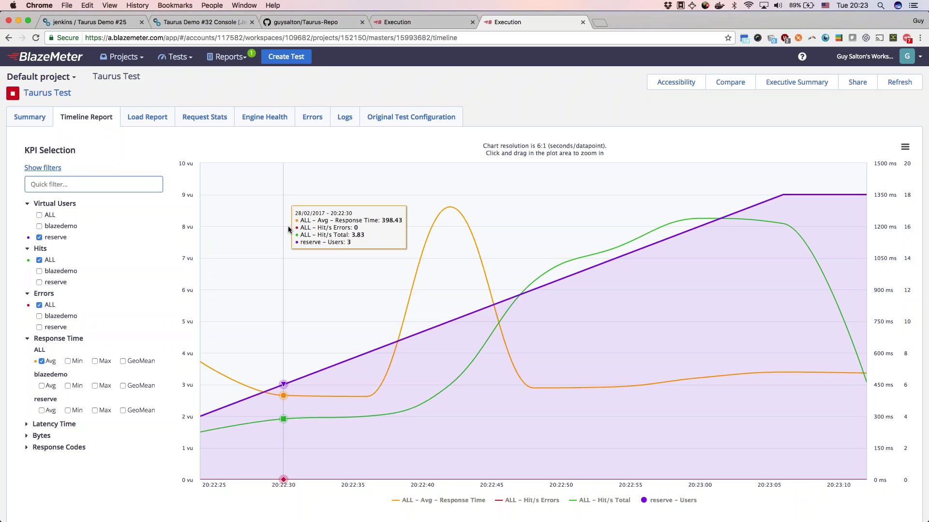
left_click_drag(288, 225, 558, 248)
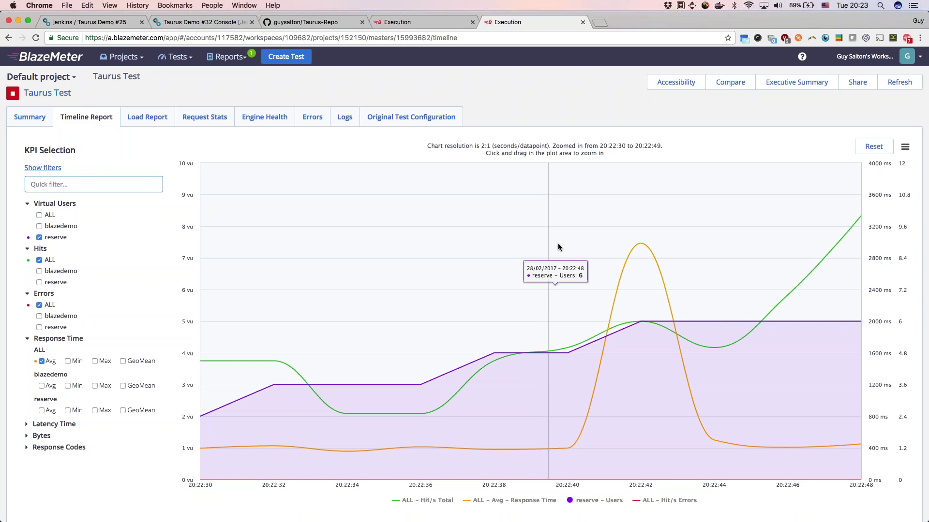
left_click(39, 116)
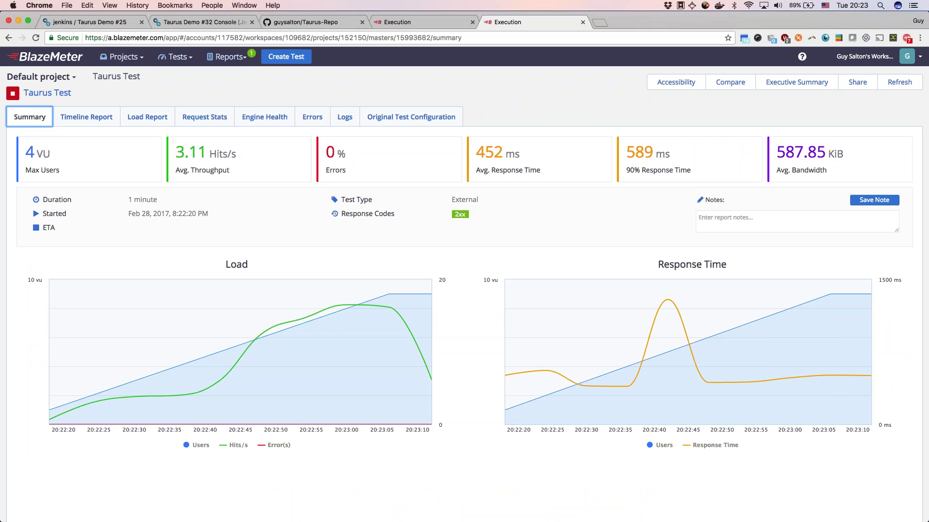
Switch to iTerm2 and stop the running local Taurus test
key("super+Tab")
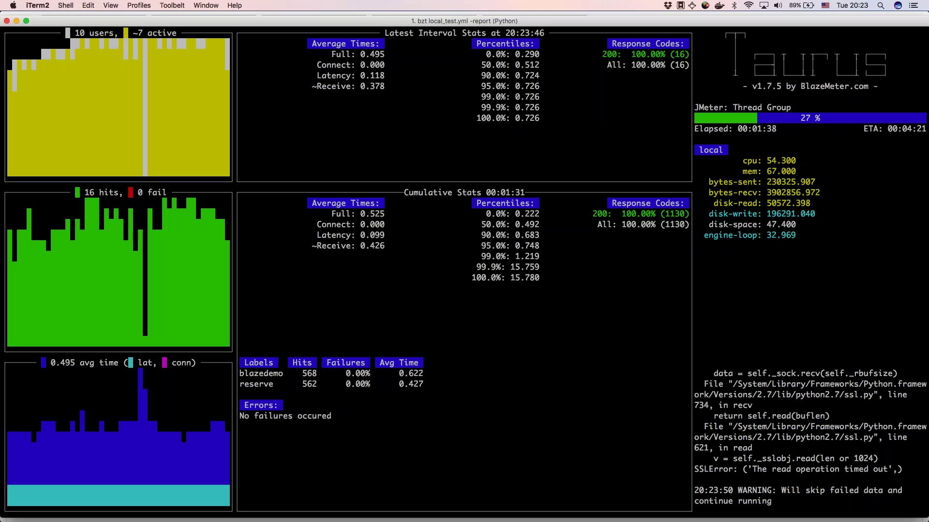
key("ctrl+c")
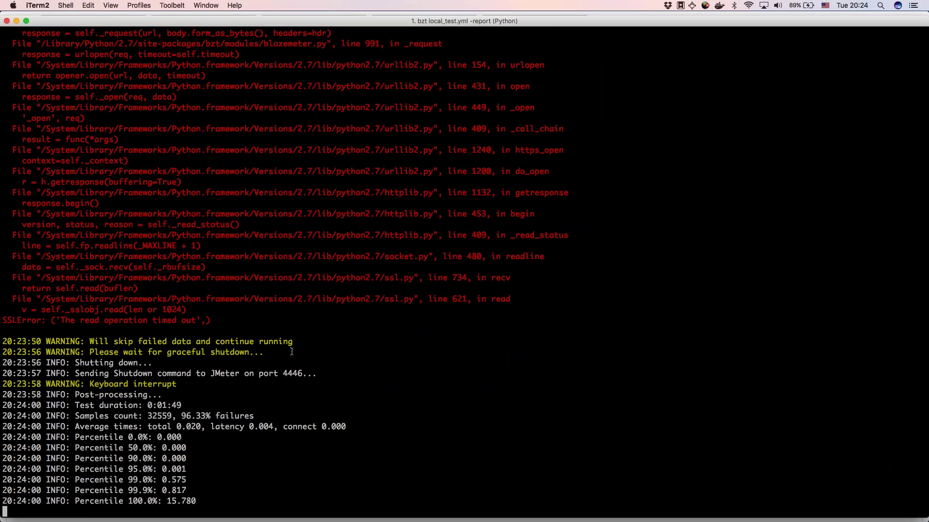
Switch to Chrome and open the configuration of the Taurus Demo pipeline in Jenkins
key("super+Tab")
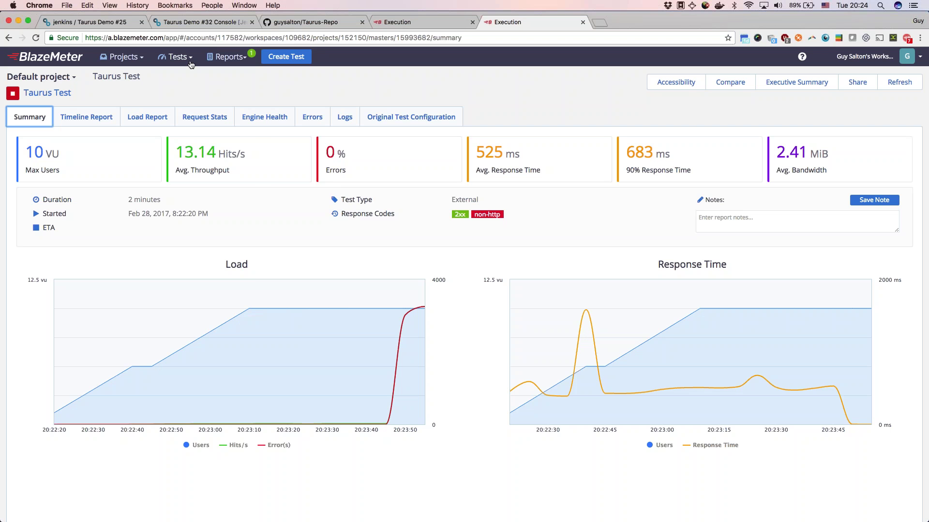
left_click(174, 26)
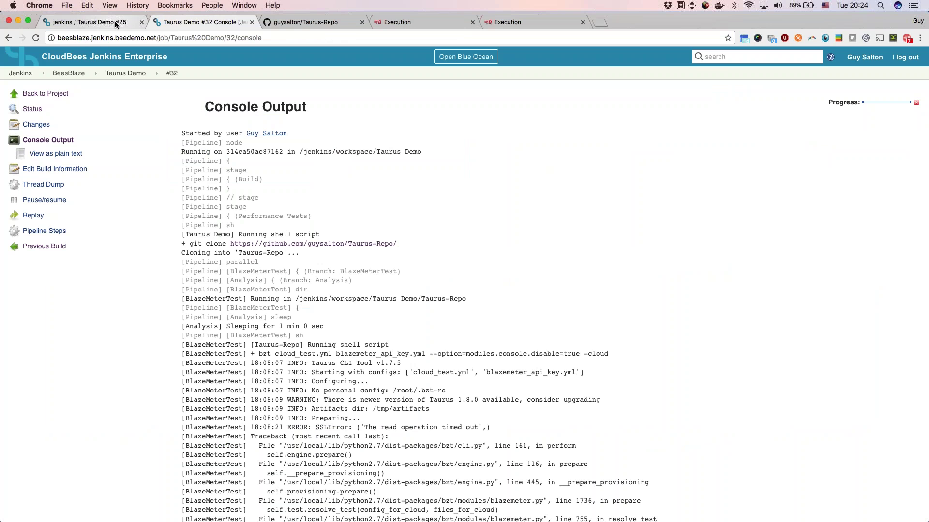
left_click(116, 24)
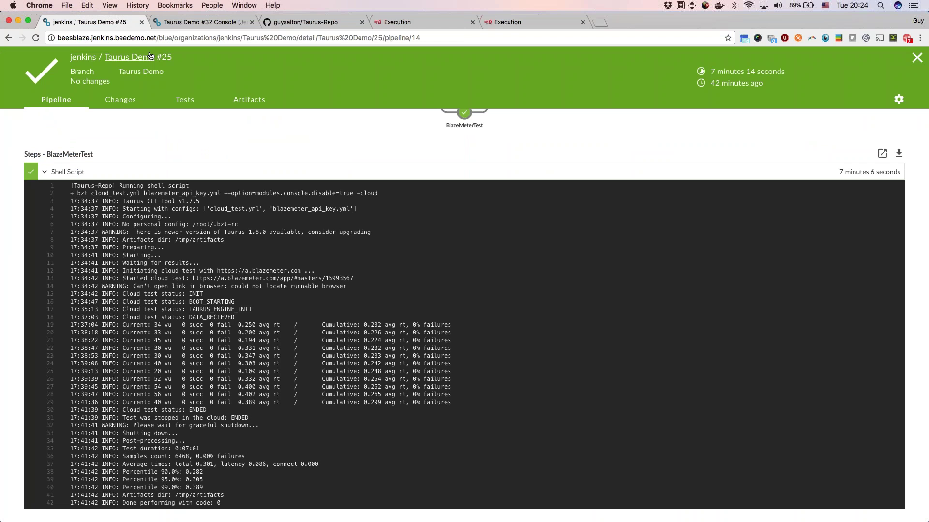
left_click(134, 59)
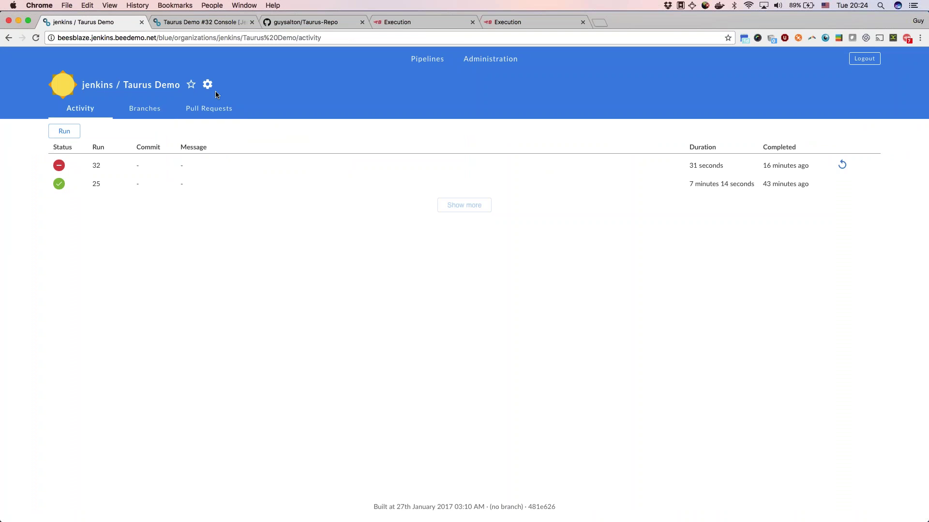
left_click(207, 84)
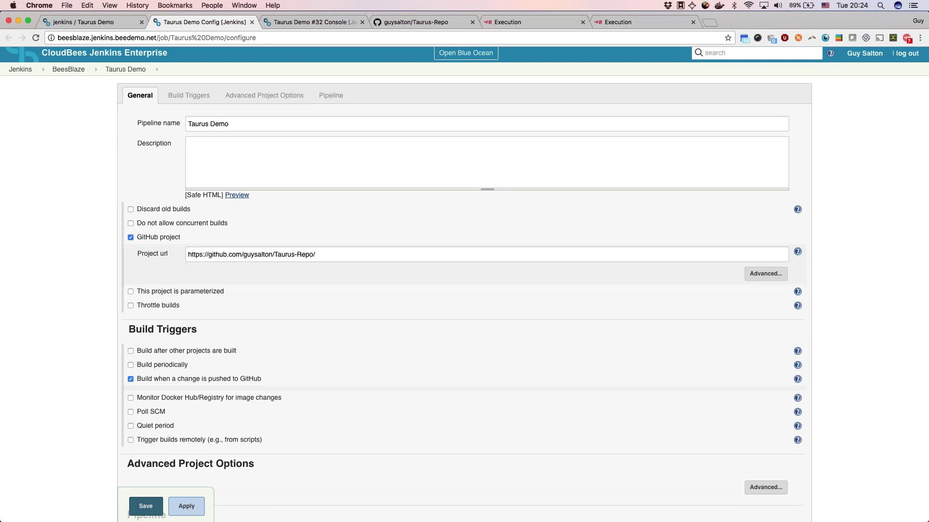
Examine the pipeline script's Performance Tests stage, especially the bzt command with cloud_test.yml and blazemeter_api_key.yml
scroll(413, 321, "down", 5)
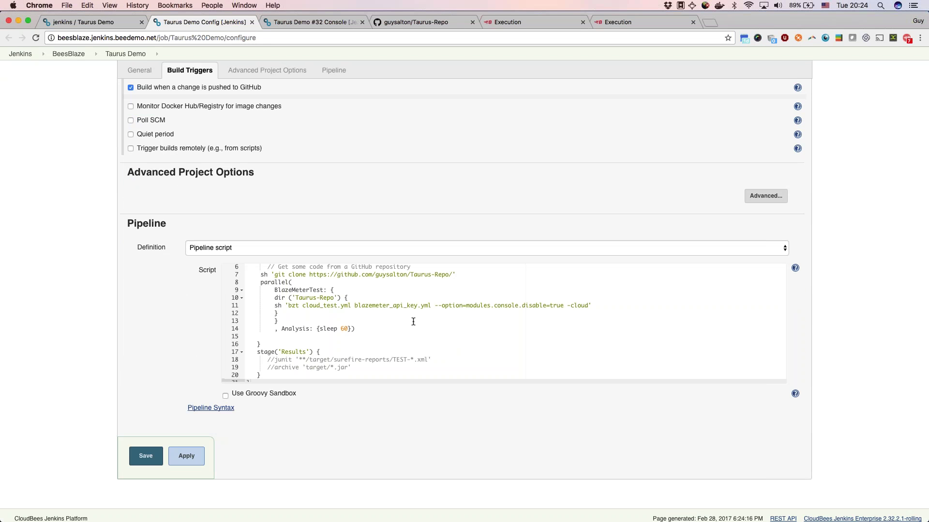
scroll(413, 322, "up", 1)
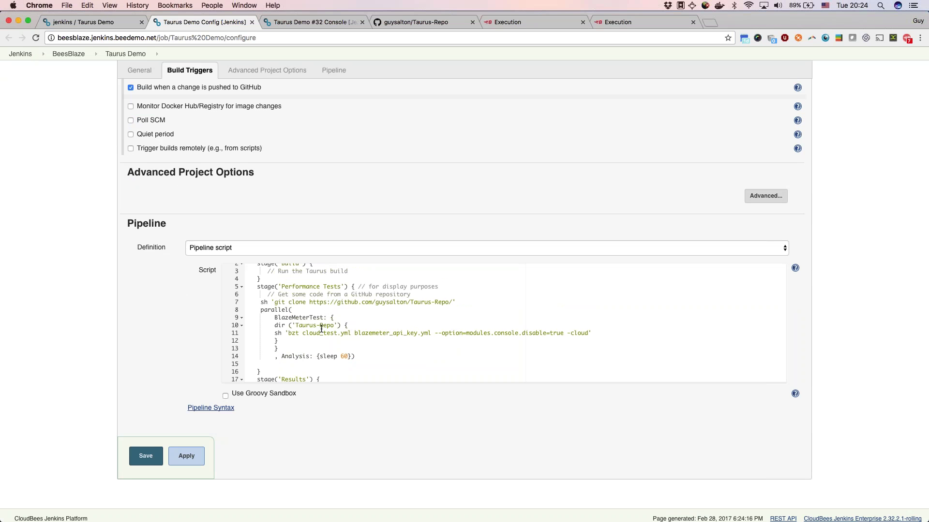
scroll(321, 329, "up", 1)
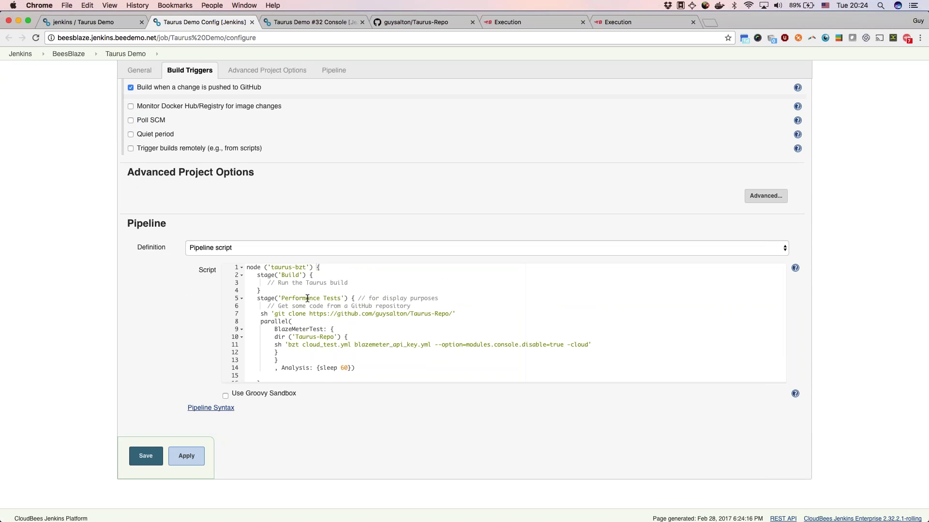
scroll(322, 297, "down", 3)
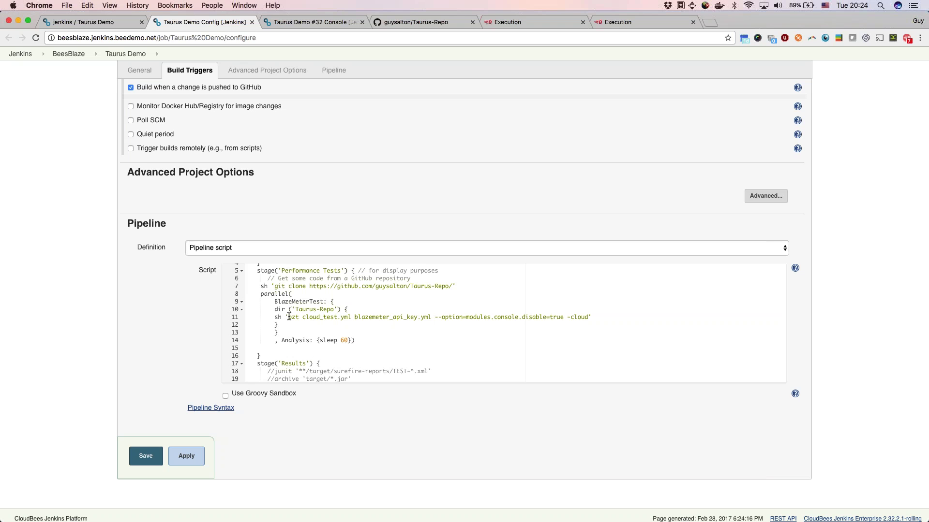
left_click_drag(289, 317, 330, 317)
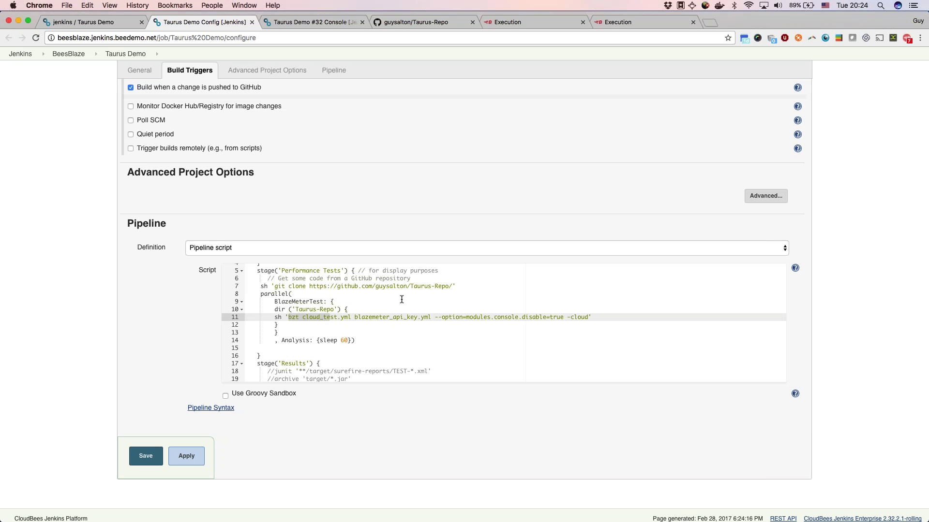
left_click(402, 299)
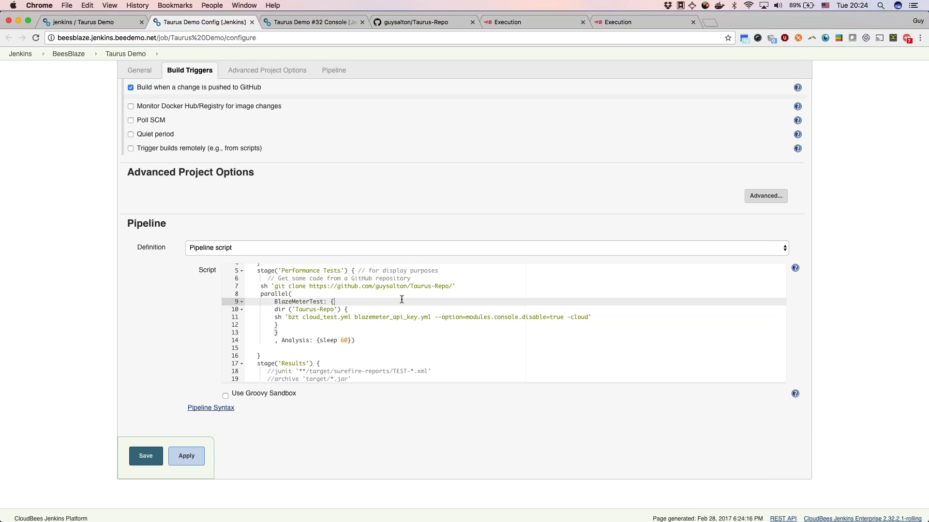
double_click(294, 318)
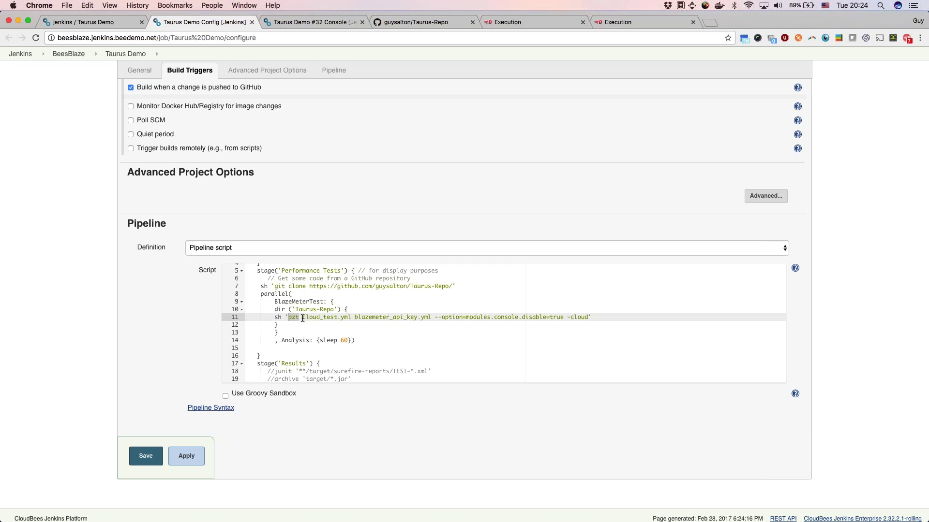
left_click_drag(303, 318, 322, 319)
left_click_drag(344, 317, 348, 318)
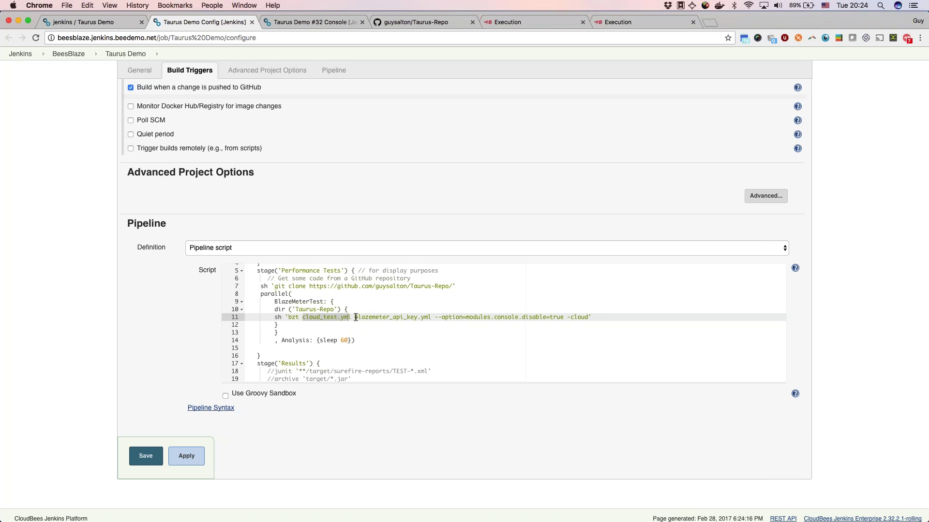
left_click_drag(355, 317, 429, 320)
left_click(411, 311)
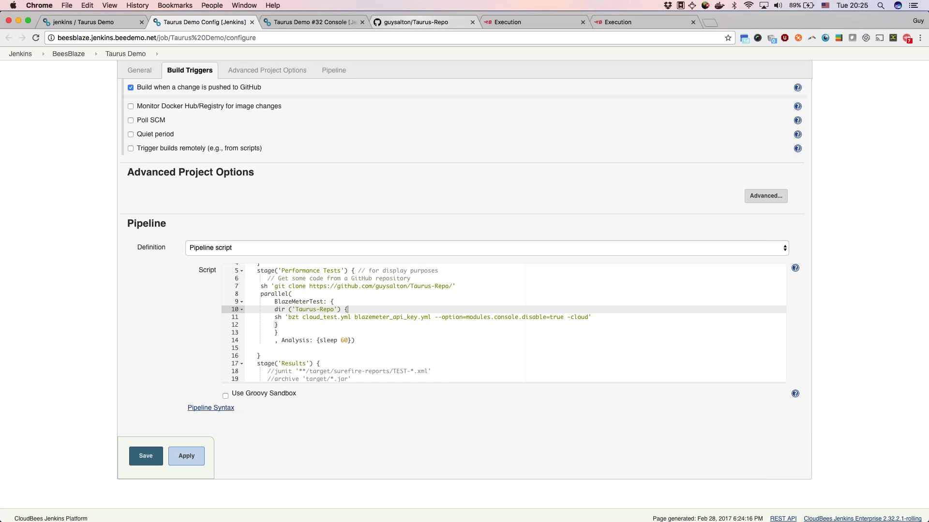
Open cloud_test.yml from the Taurus-Repo repository on GitHub
left_click(420, 22)
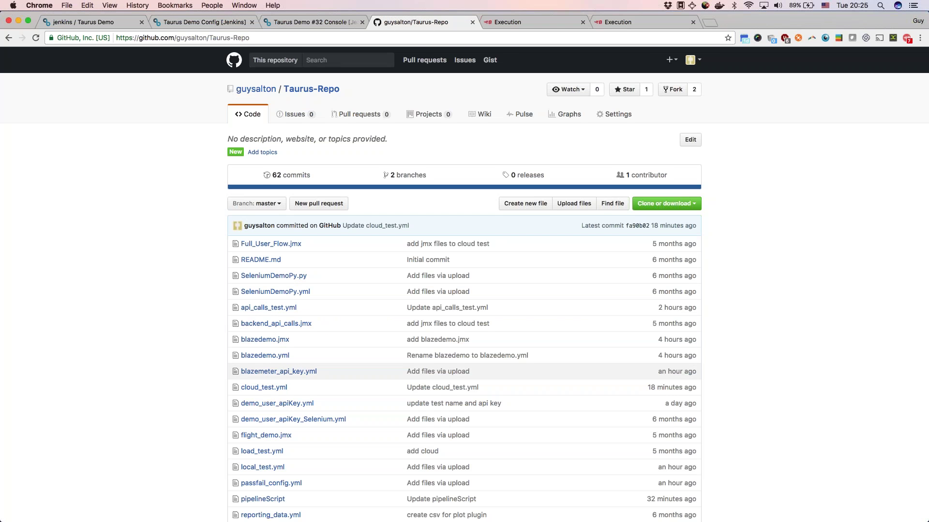
scroll(464, 283, "down", 2)
scroll(465, 288, "down", 1)
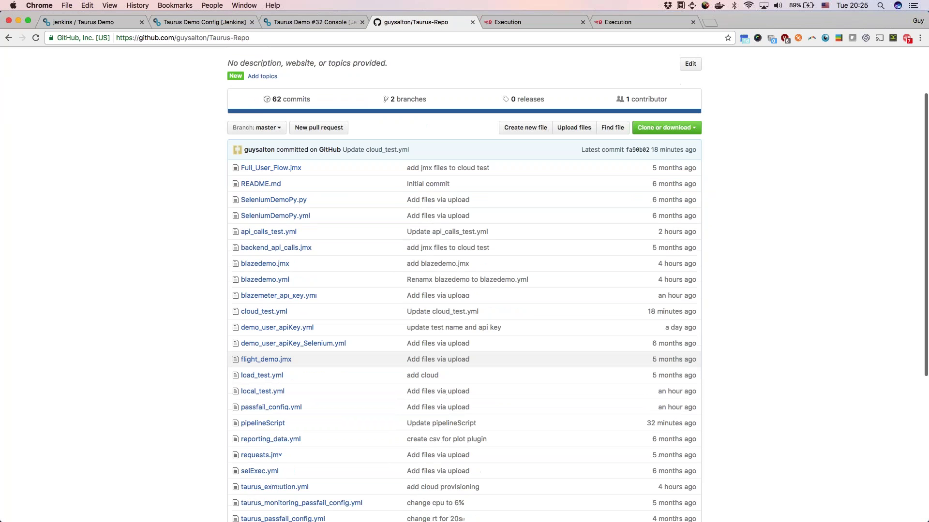
scroll(290, 359, "down", 1)
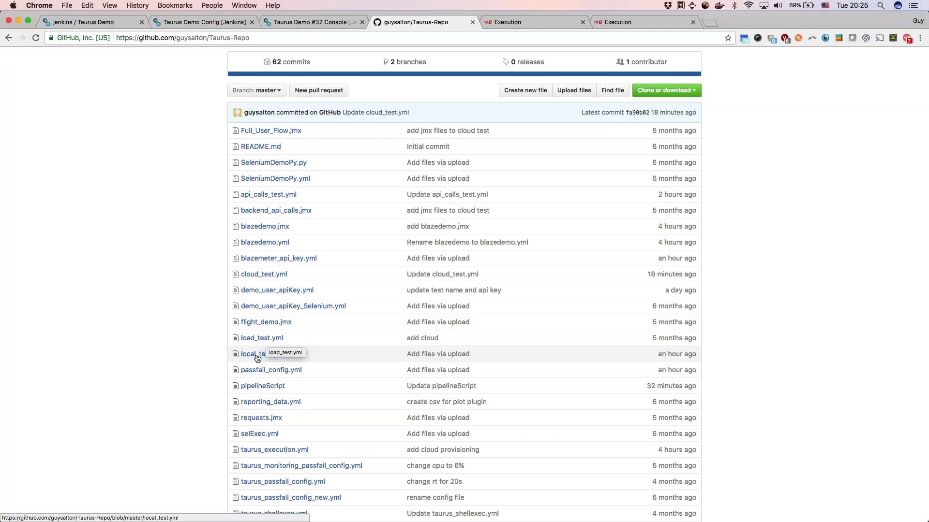
left_click(267, 276)
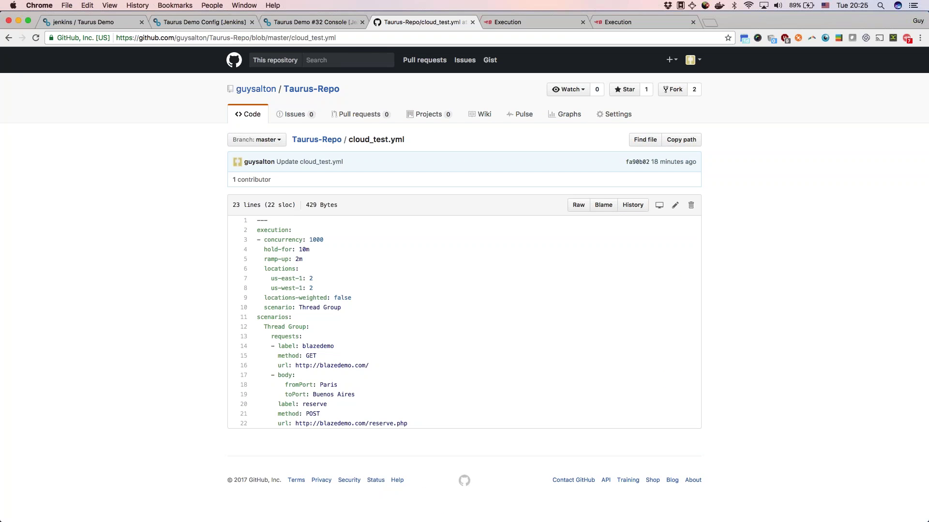
Highlight the locations section of cloud_test.yml, including its us-east-1 and us-west-1 entries
left_click_drag(264, 269, 299, 269)
left_click_drag(269, 278, 309, 279)
left_click(309, 278)
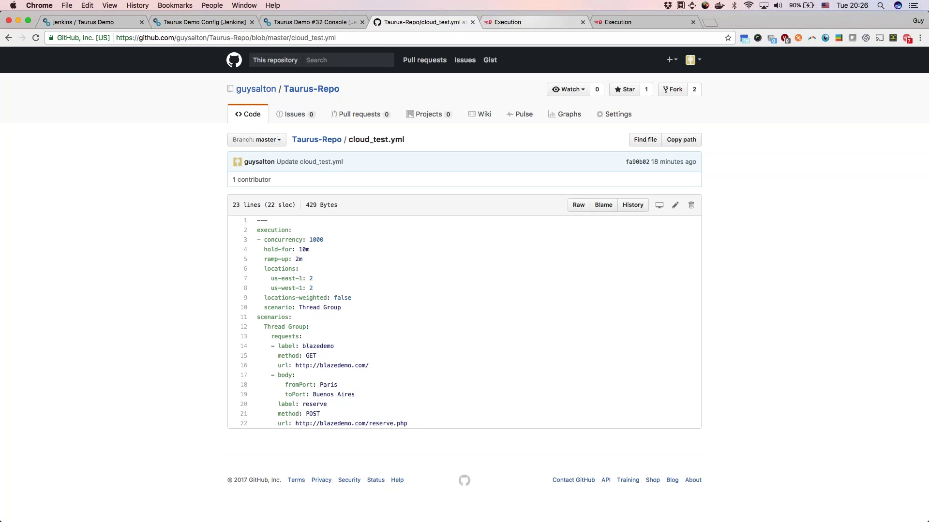
Show the original test configuration of the Taurus cloud Test report in BlazeMeter and expand the jmeter/Thread Group/us-east-1 scenario
left_click(507, 22)
left_click(425, 117)
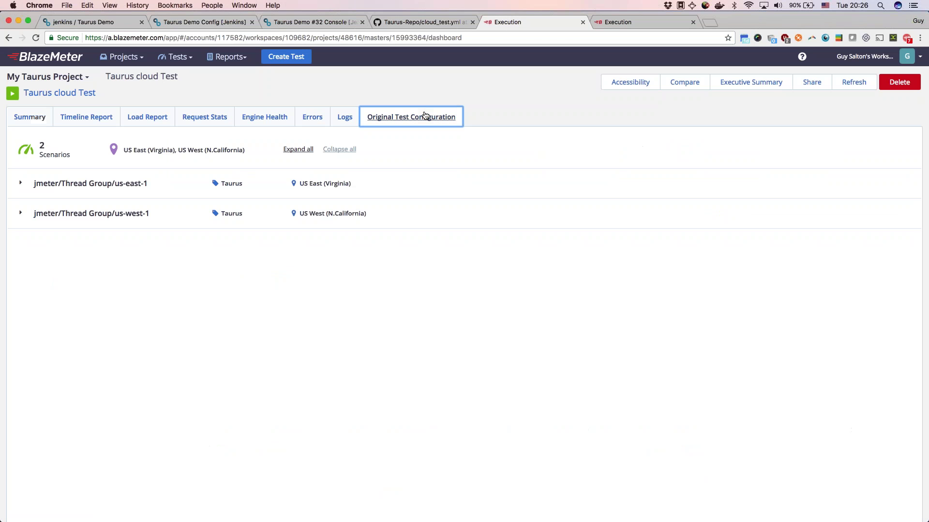
left_click(166, 189)
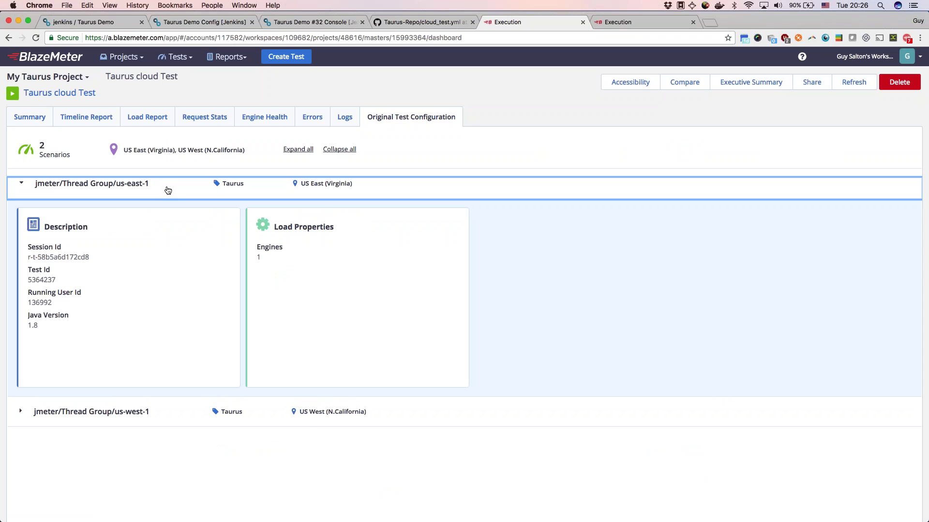
Return to the Taurus Demo pipeline configuration in Jenkins and review the pipeline script, build triggers and GitHub project settings
left_click(406, 22)
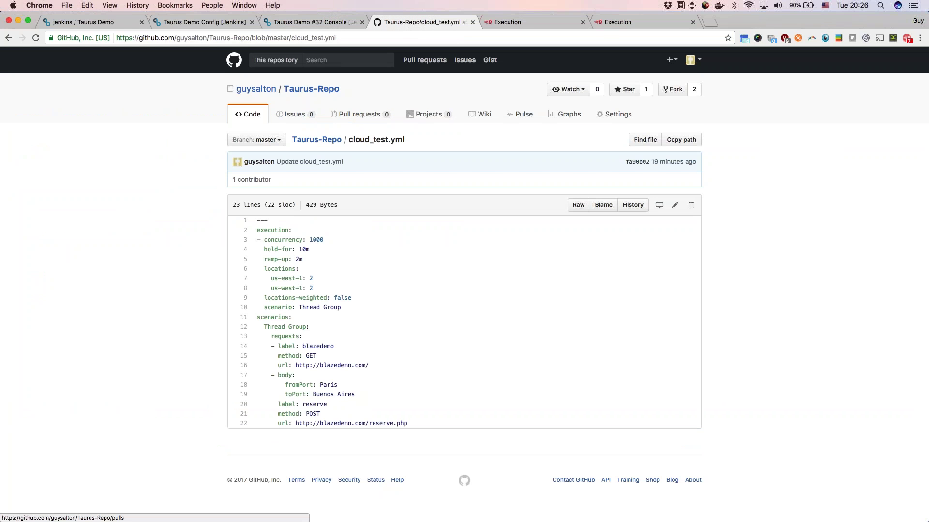
left_click(195, 26)
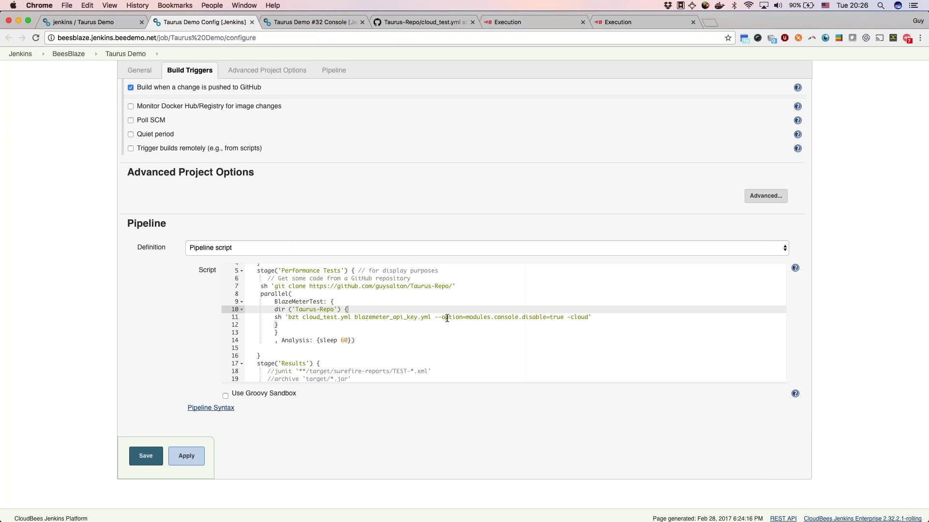
scroll(431, 329, "down", 1)
scroll(431, 329, "up", 3)
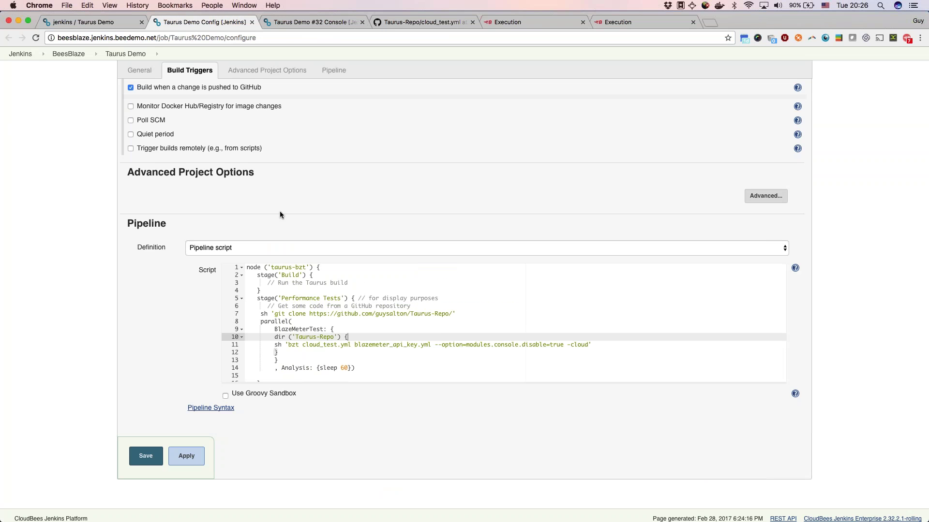
scroll(280, 211, "up", 1)
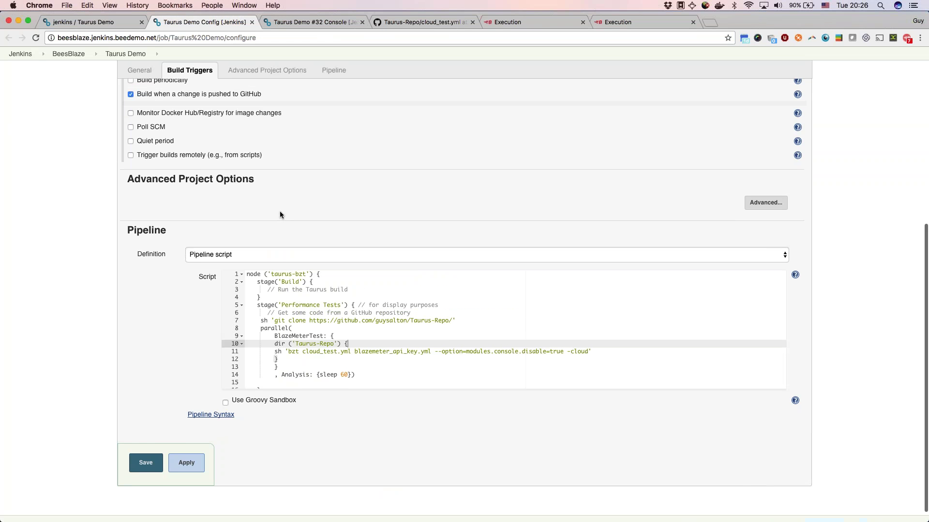
scroll(285, 194, "up", 5)
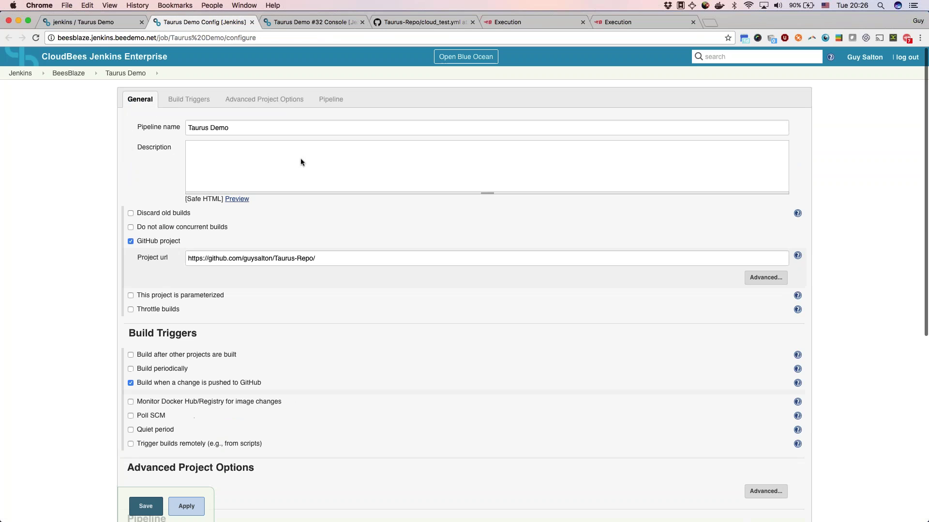
Open Taurus Demo run #25 in the Jenkins pipeline view and expand the Shell Script log of its BlazeMeterTest stage
left_click(300, 24)
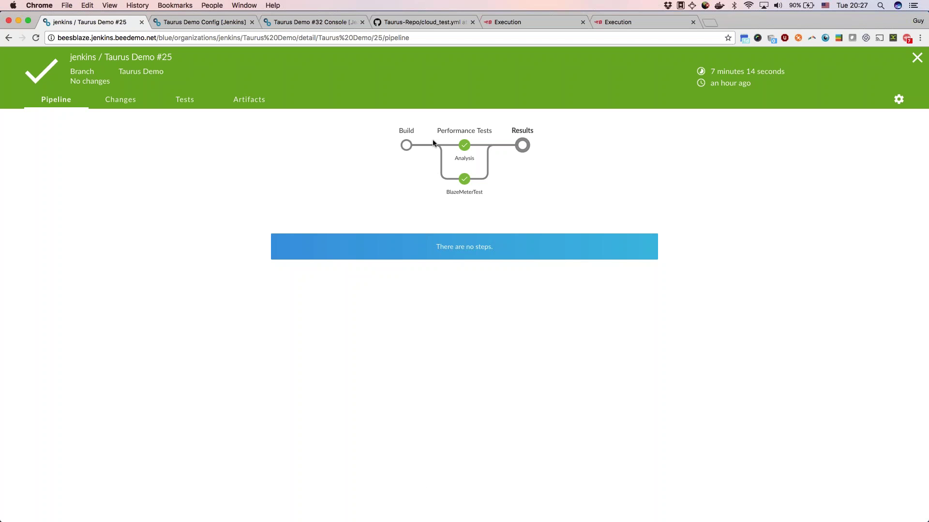
left_click(464, 181)
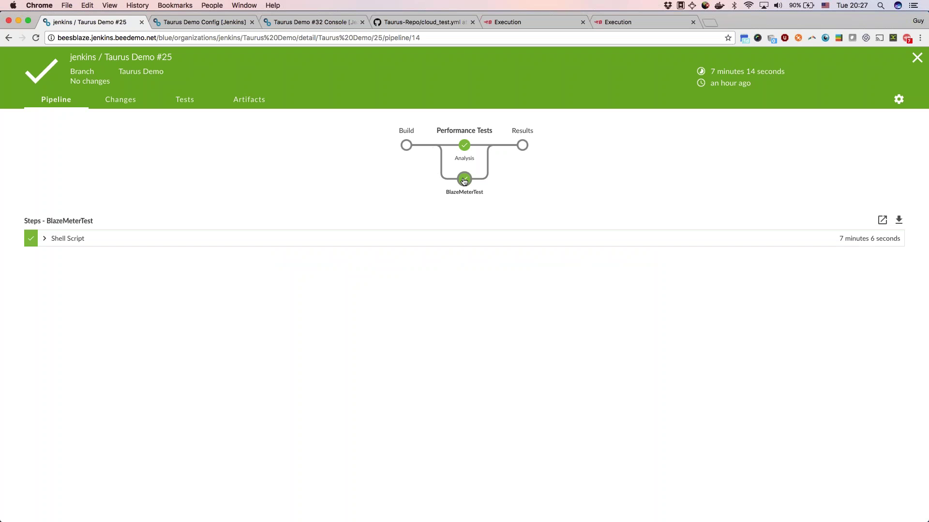
left_click(81, 242)
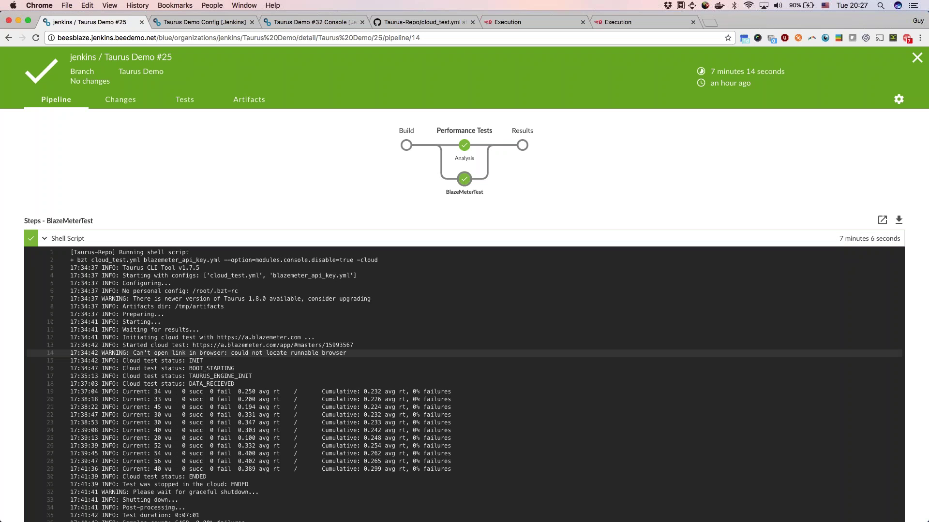
scroll(465, 351, "down", 3)
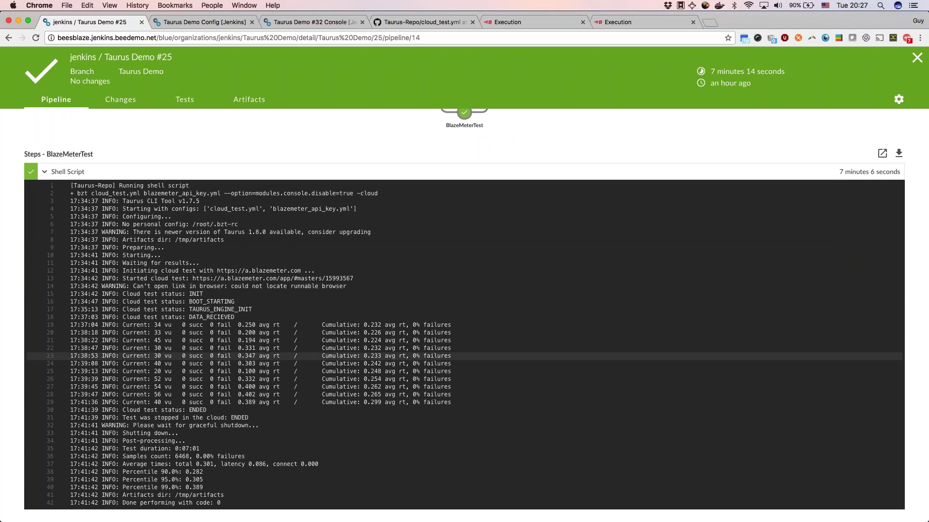
Highlight the live test statistics and the started cloud test's report link in the BlazeMeterTest log
left_click_drag(160, 325, 430, 395)
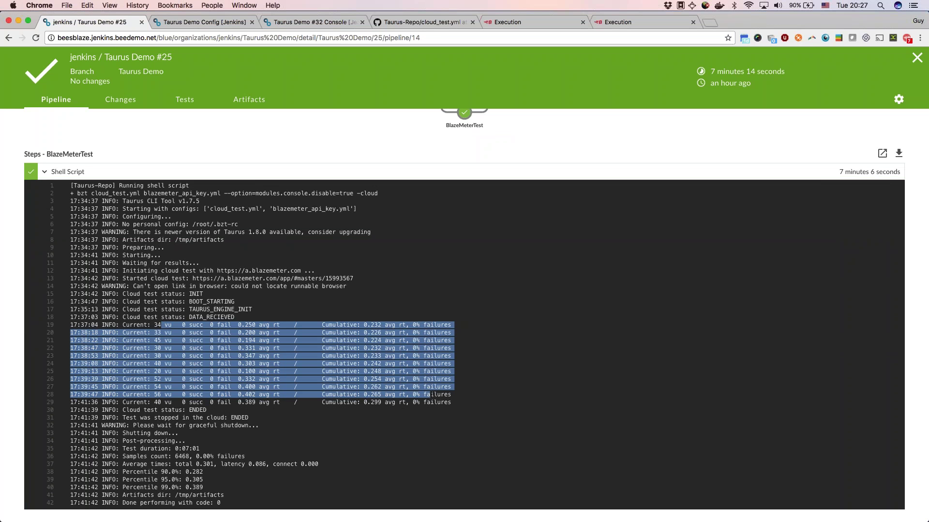
left_click(430, 356)
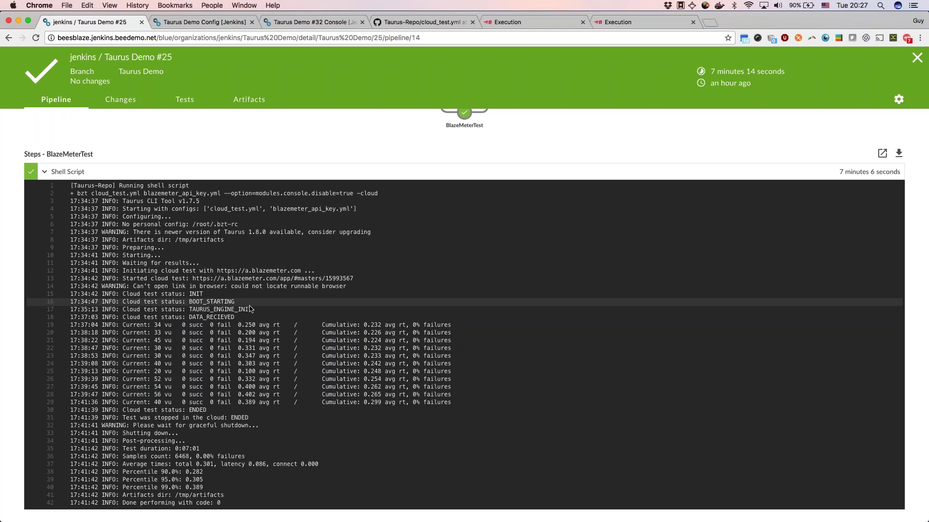
left_click_drag(193, 278, 358, 279)
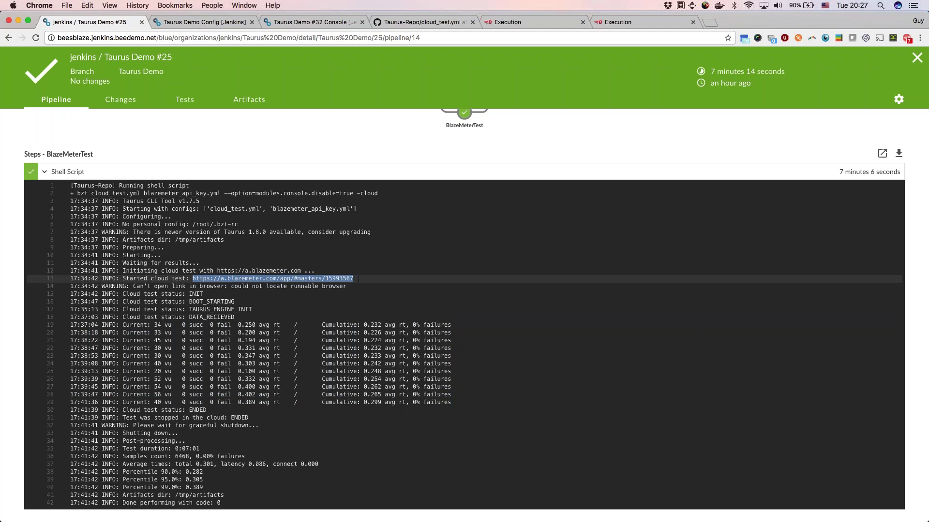
Switch to the Taurus cloud Test report in BlazeMeter and open its summary
left_click(518, 19)
left_click(31, 125)
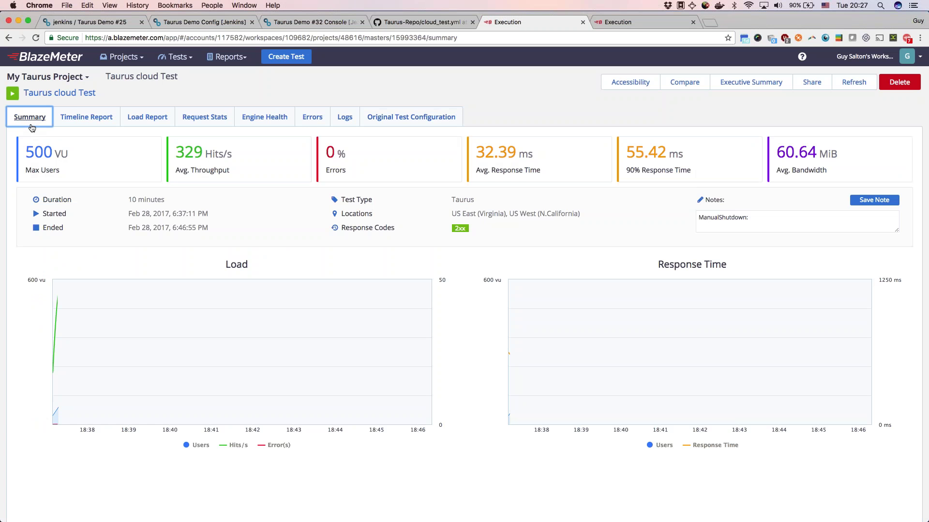